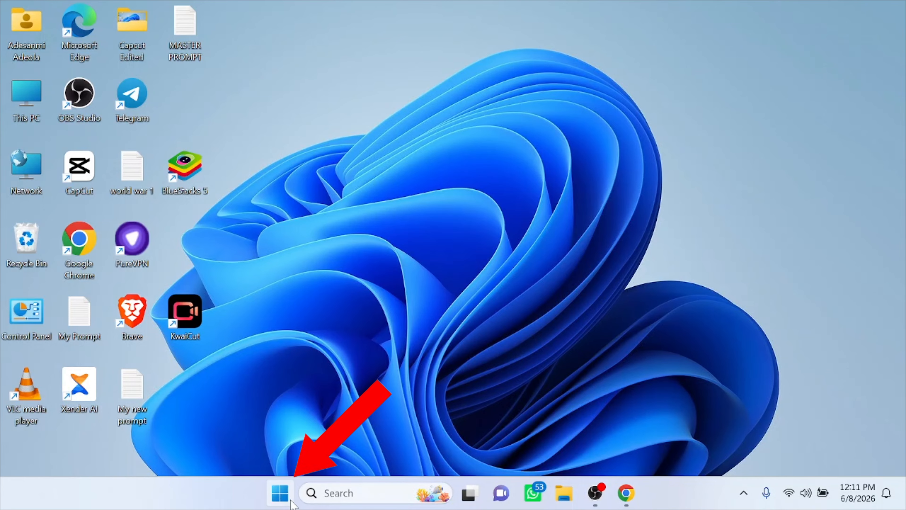
Open the performance settings for visual effects from the system's advanced settings.
right_click(279, 496)
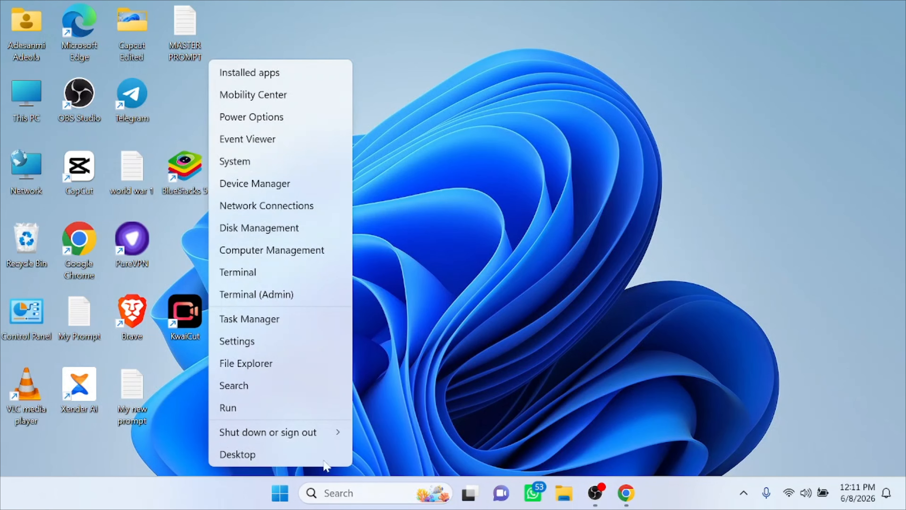
click(514, 162)
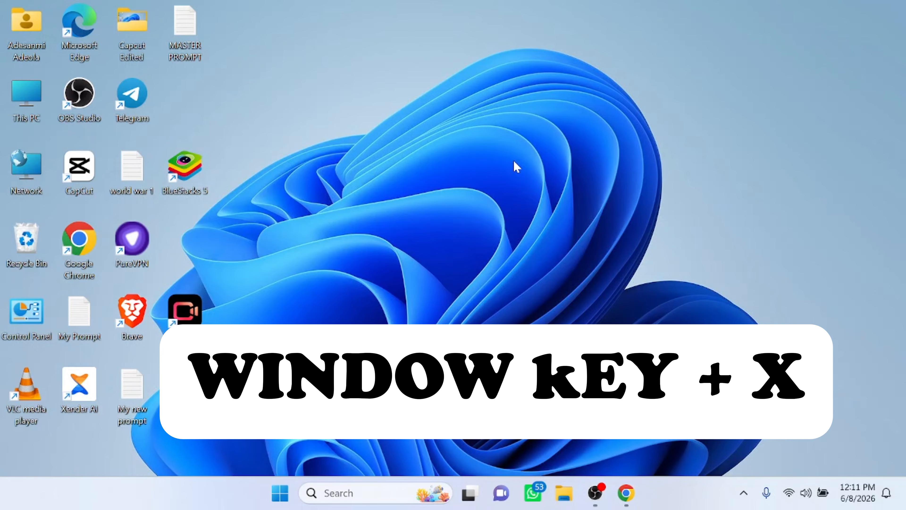
key(super+x)
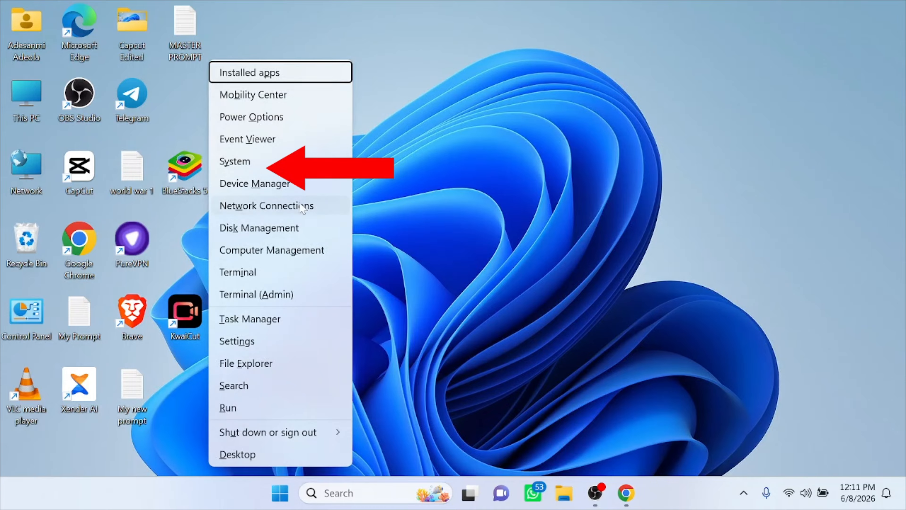
click(242, 167)
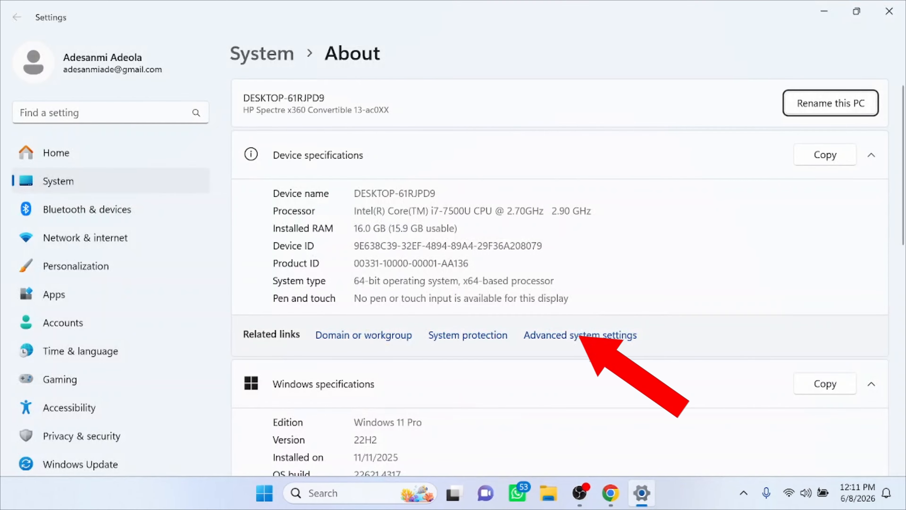
click(575, 341)
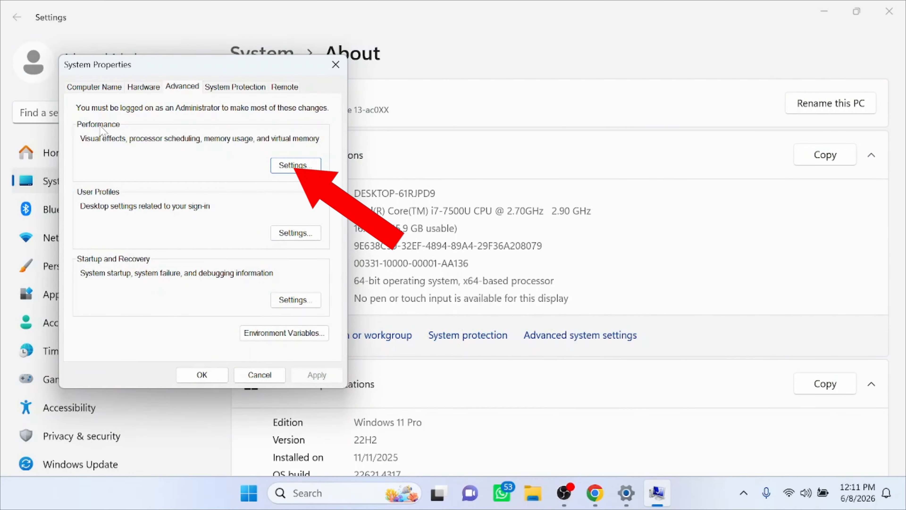
click(299, 166)
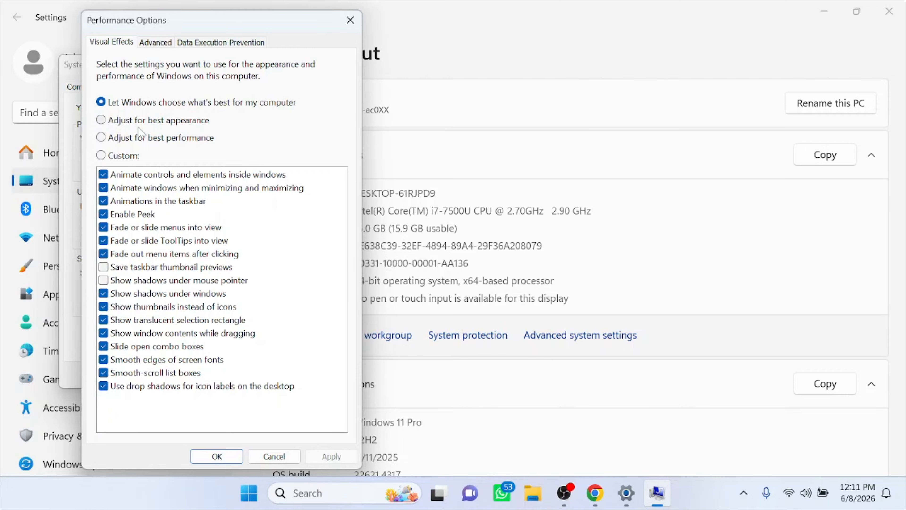
Try the best appearance and best performance presets, and return to letting Windows choose what's best.
click(101, 120)
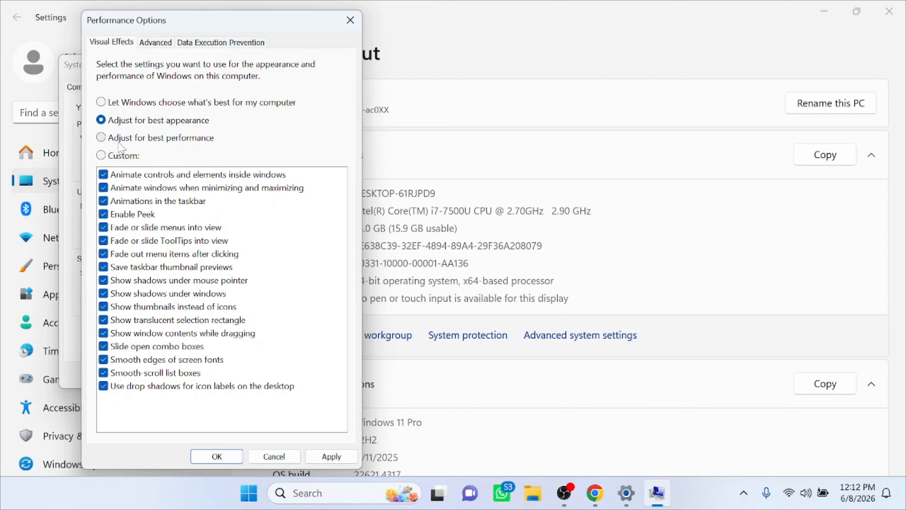
click(101, 138)
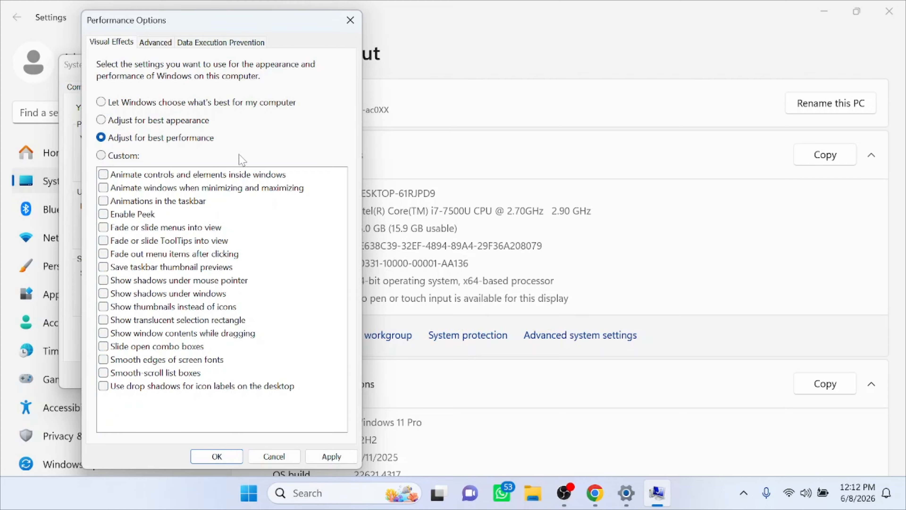
click(102, 103)
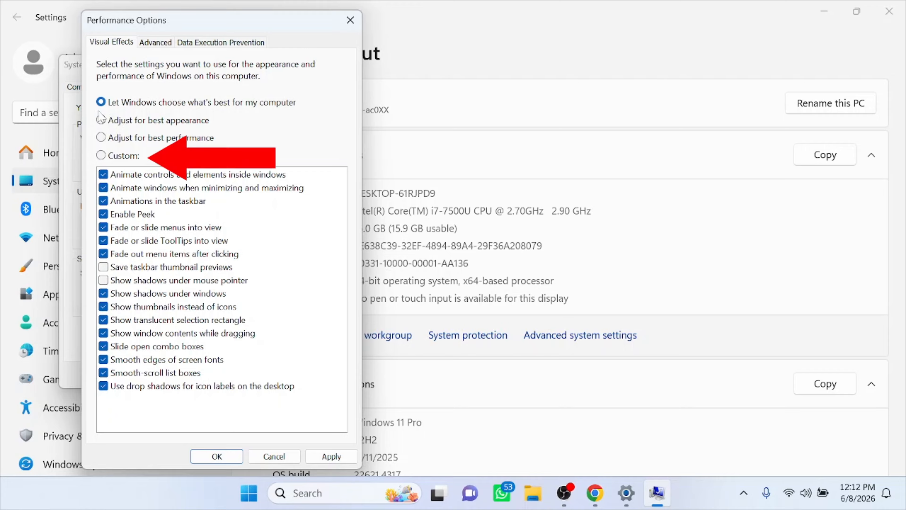
Switch to custom visual effects and disable window and taskbar animations, Peek, and the menu and ToolTip fade effects.
click(101, 156)
click(104, 174)
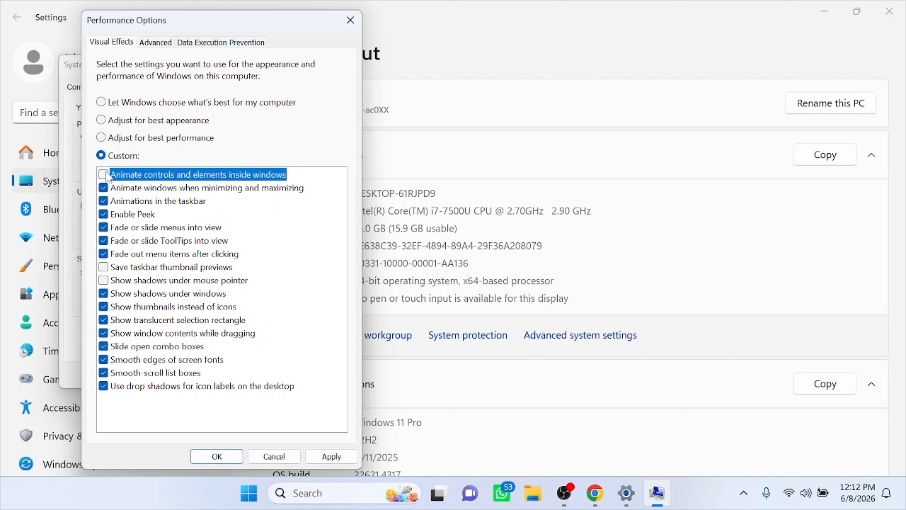
click(103, 187)
click(103, 201)
click(103, 214)
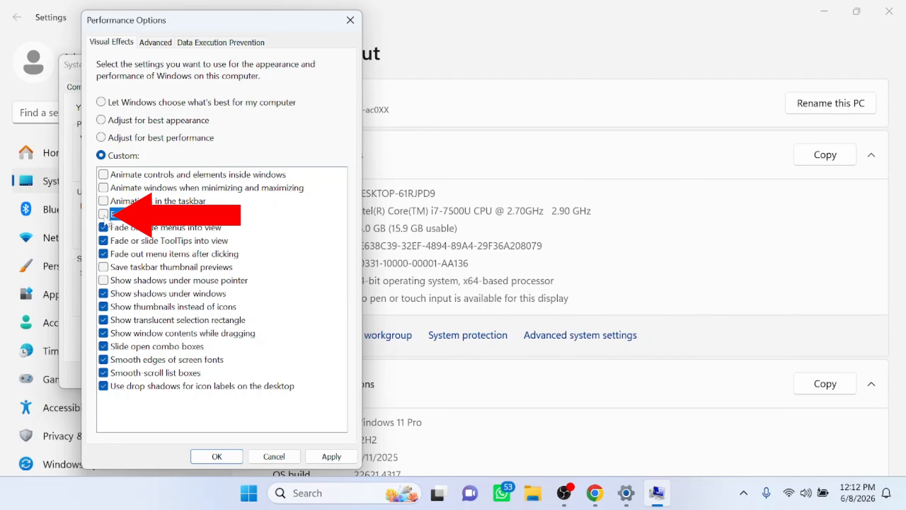
click(103, 227)
click(103, 240)
click(103, 253)
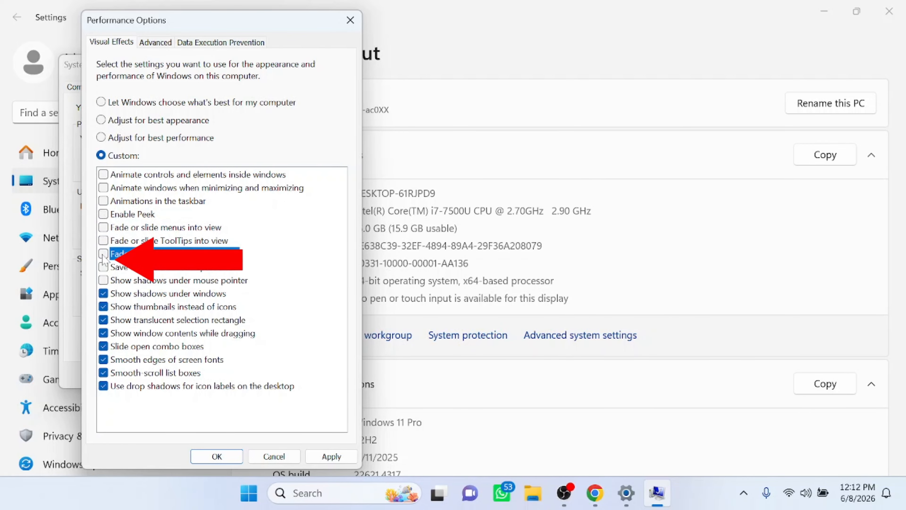
Disable the remaining enabled visual effects, from shadows under windows through drop shadows for desktop icon labels.
click(103, 293)
click(103, 306)
click(103, 319)
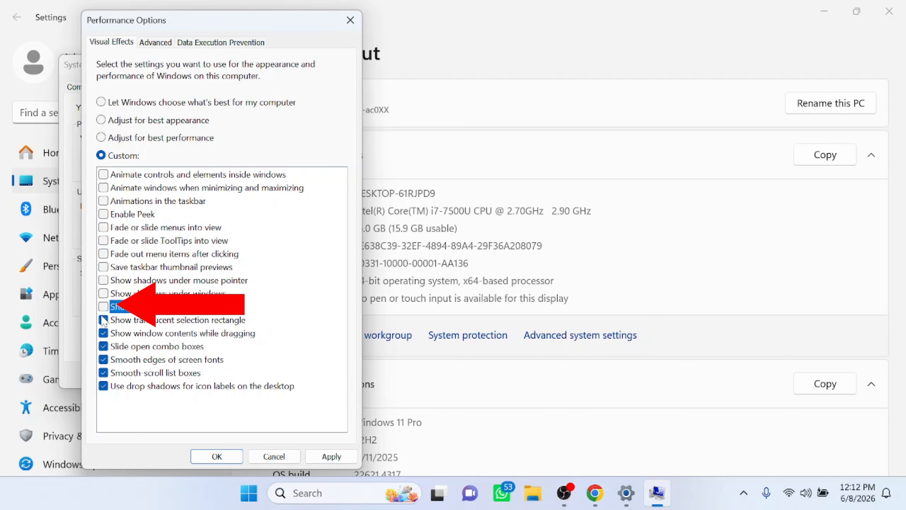
click(103, 333)
click(103, 346)
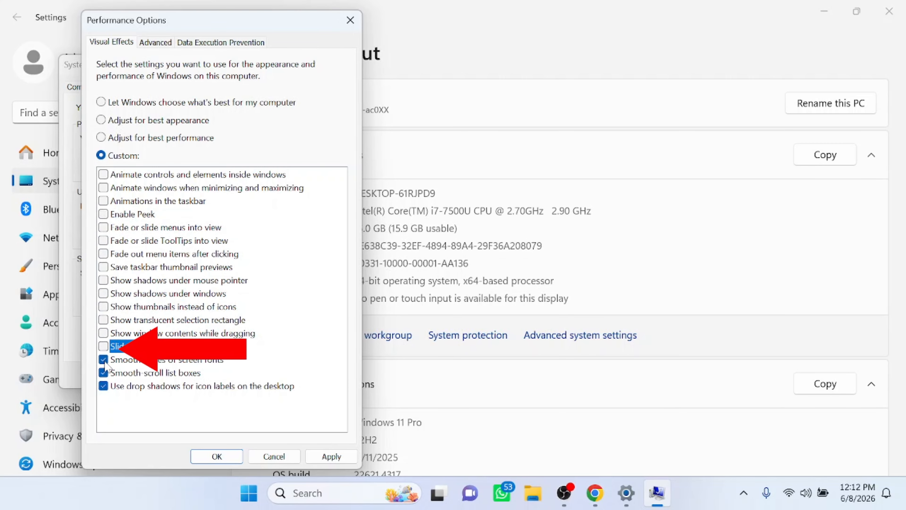
click(103, 359)
click(104, 372)
click(103, 386)
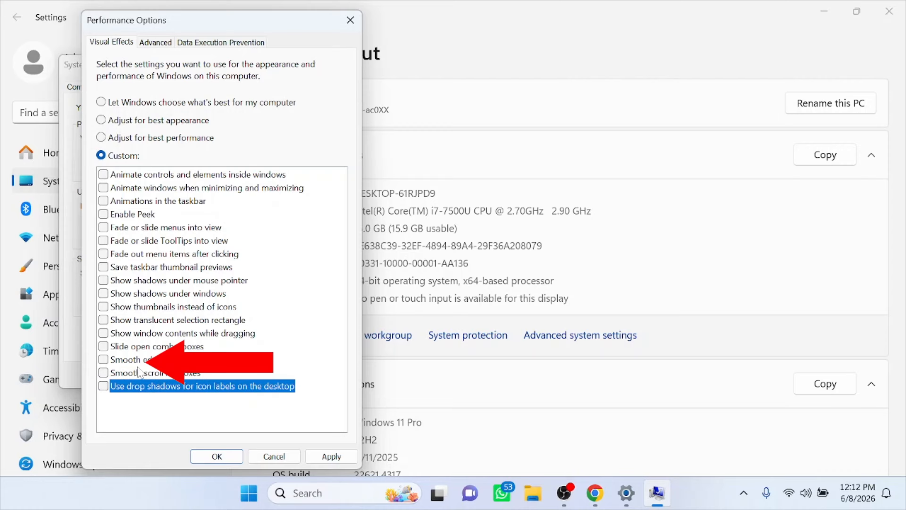
Re-enable smooth edges of screen fonts and thumbnails instead of icons, apply the changes, and close System Properties.
click(103, 361)
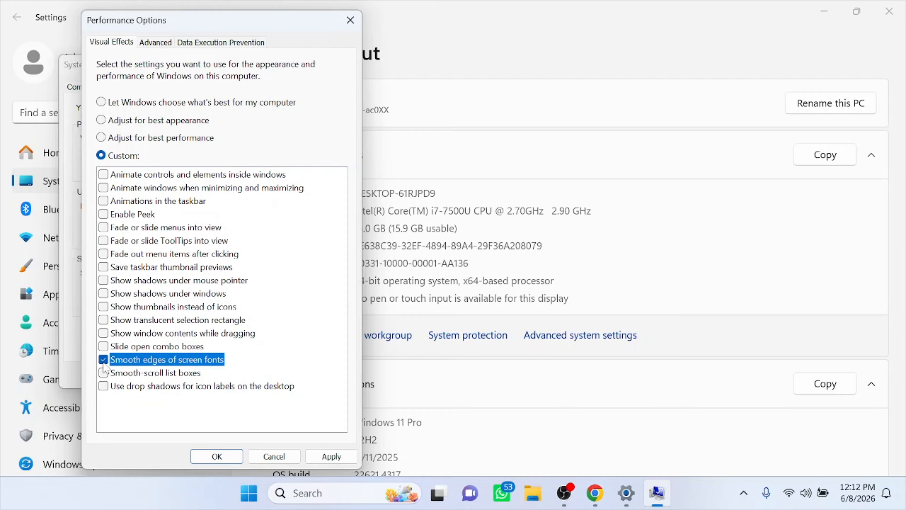
click(103, 307)
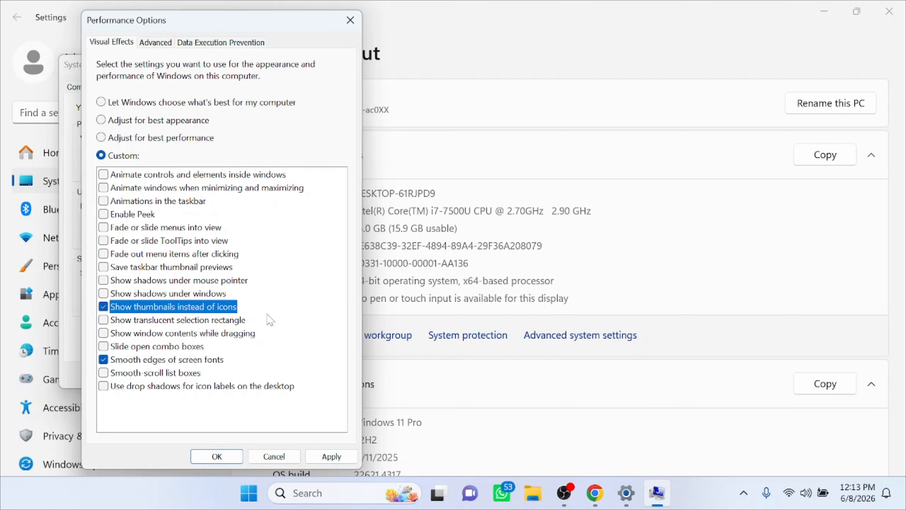
click(331, 456)
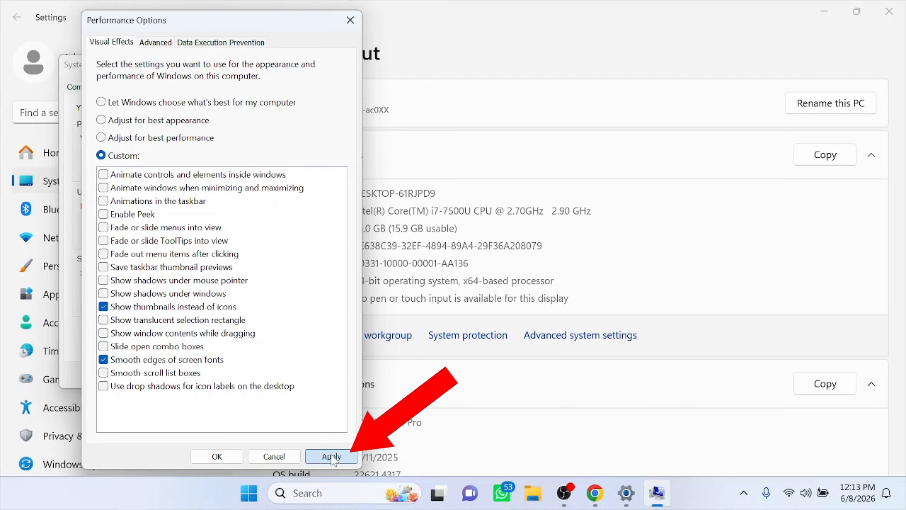
click(218, 457)
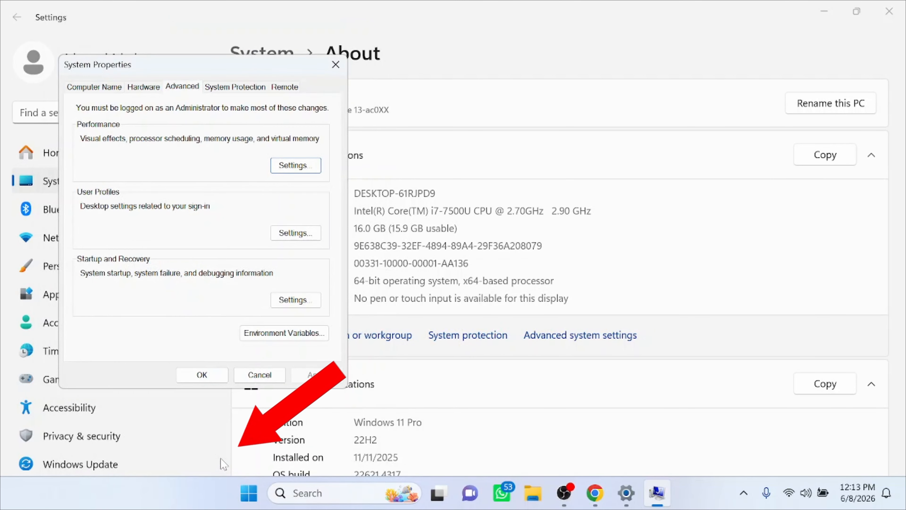
click(335, 65)
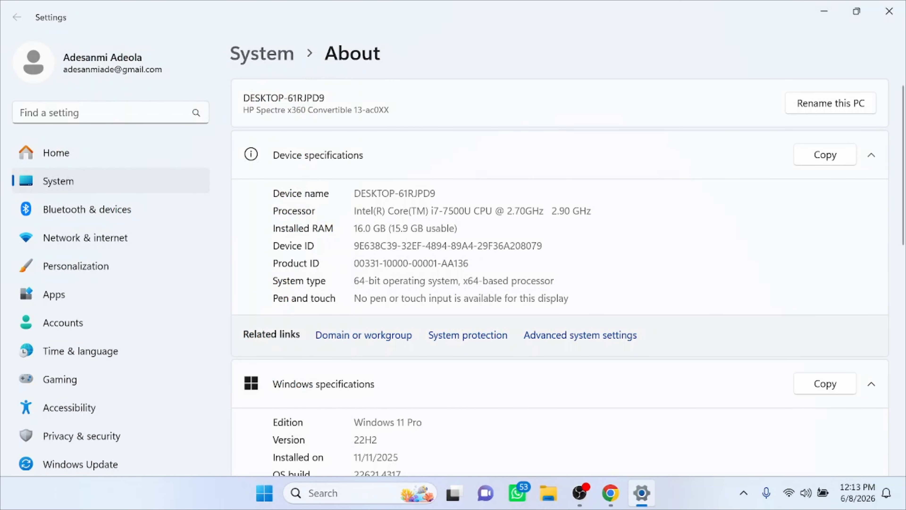
Minimize Settings and check how the Start menu opens and closes with the reduced effects.
click(824, 13)
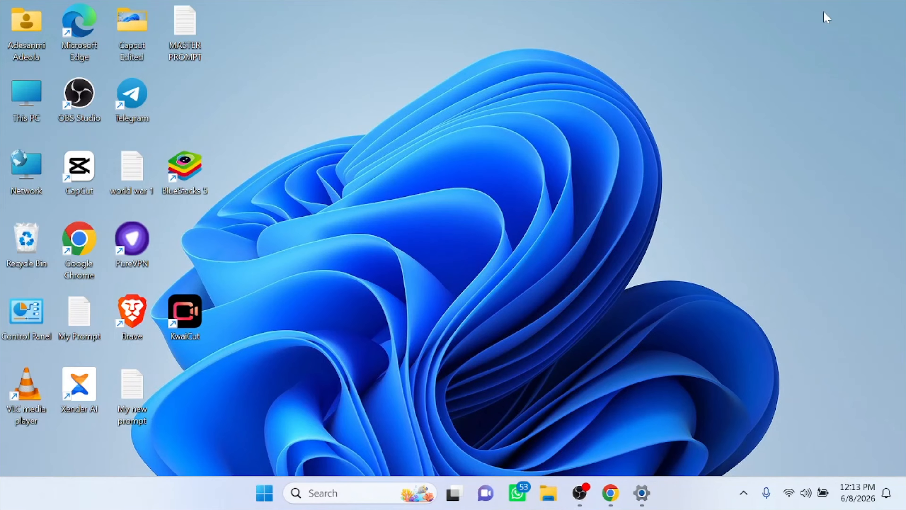
mouse_move(647, 504)
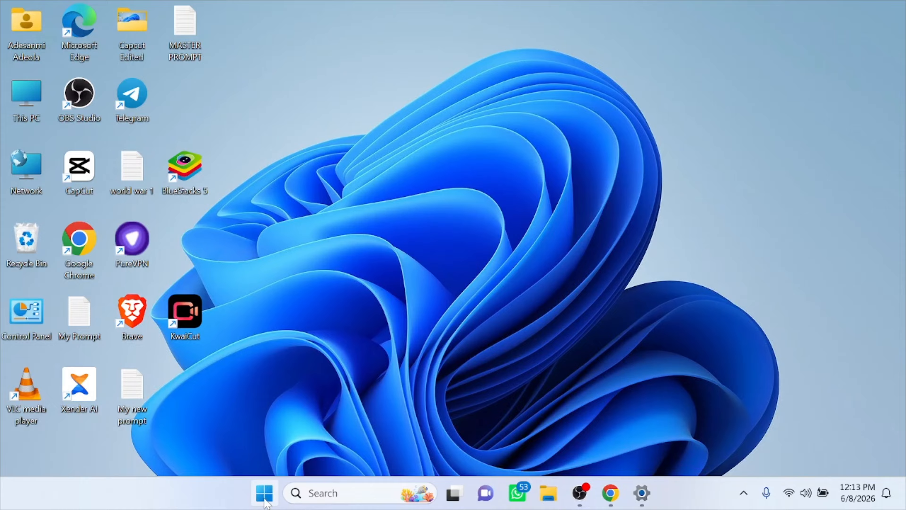
click(265, 492)
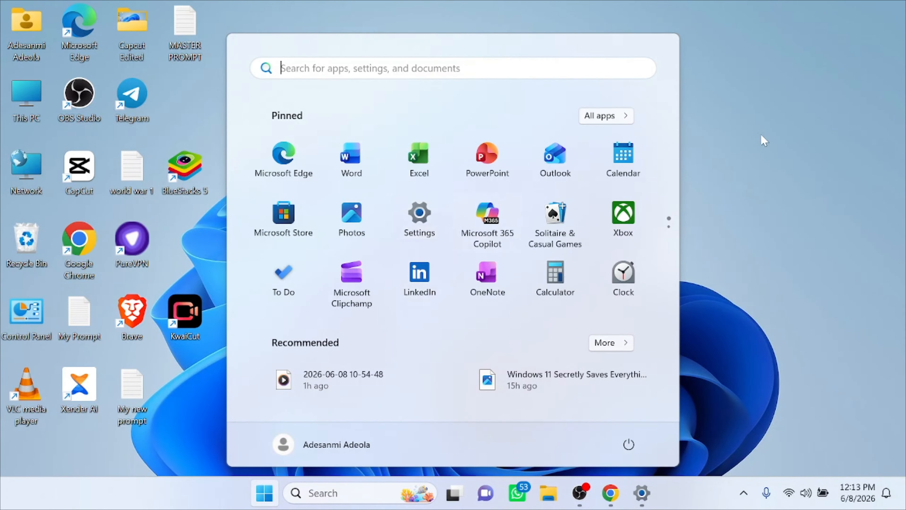
click(785, 138)
Turn off transparency effects in the Personalization color settings and close Settings.
click(644, 497)
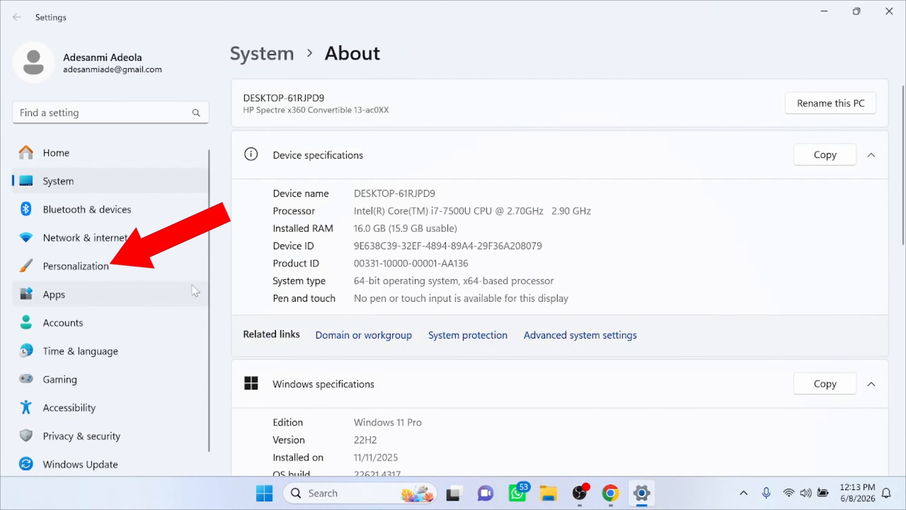
click(98, 272)
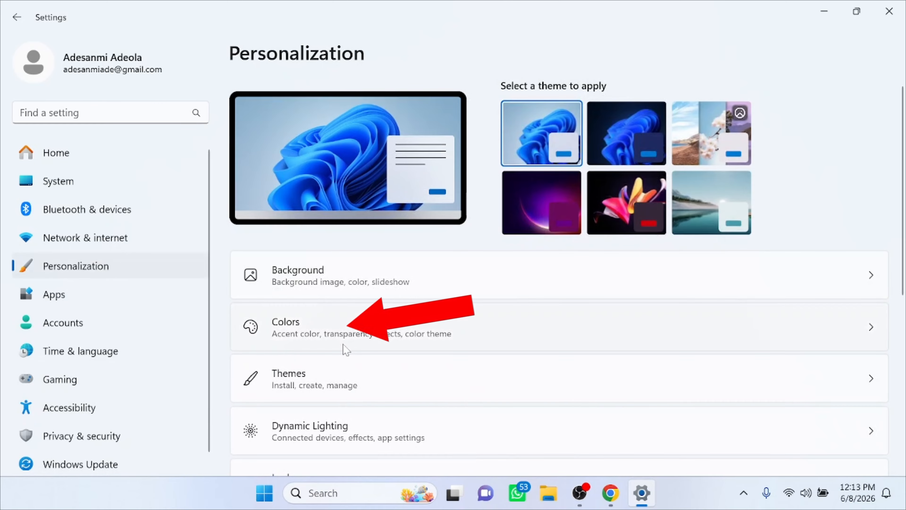
click(377, 330)
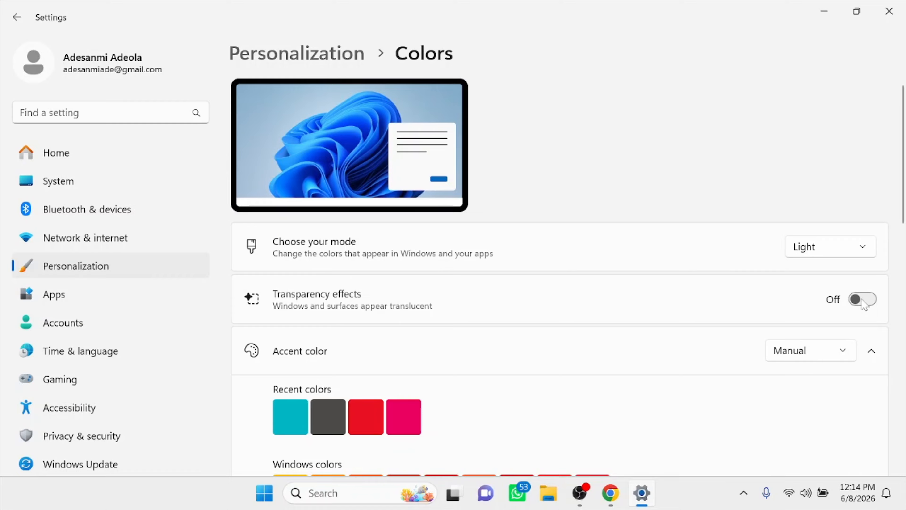
click(892, 21)
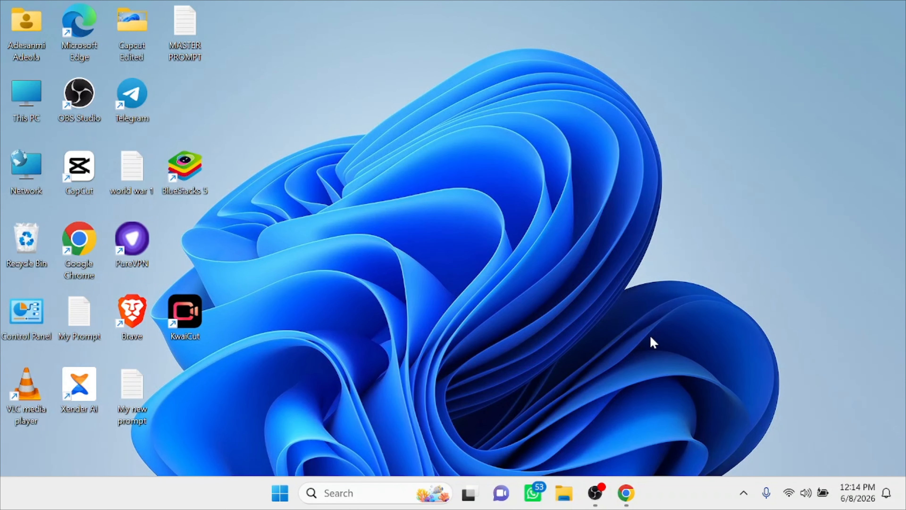